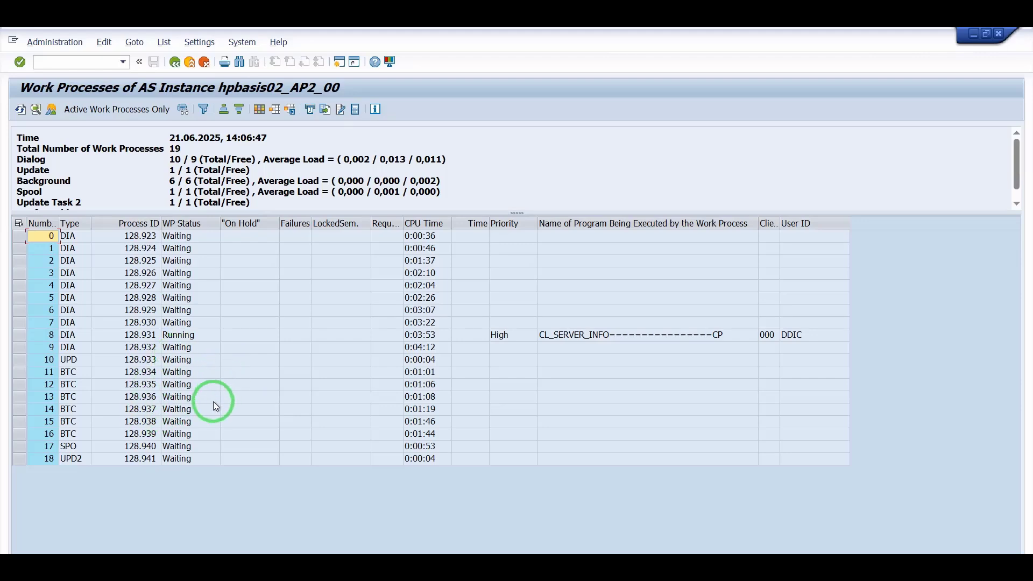
Run transaction SM37 for all DDIC jobs dated 21.06.2025, then return to the selection and execute it again
{"action": "key", "text": "F3"}
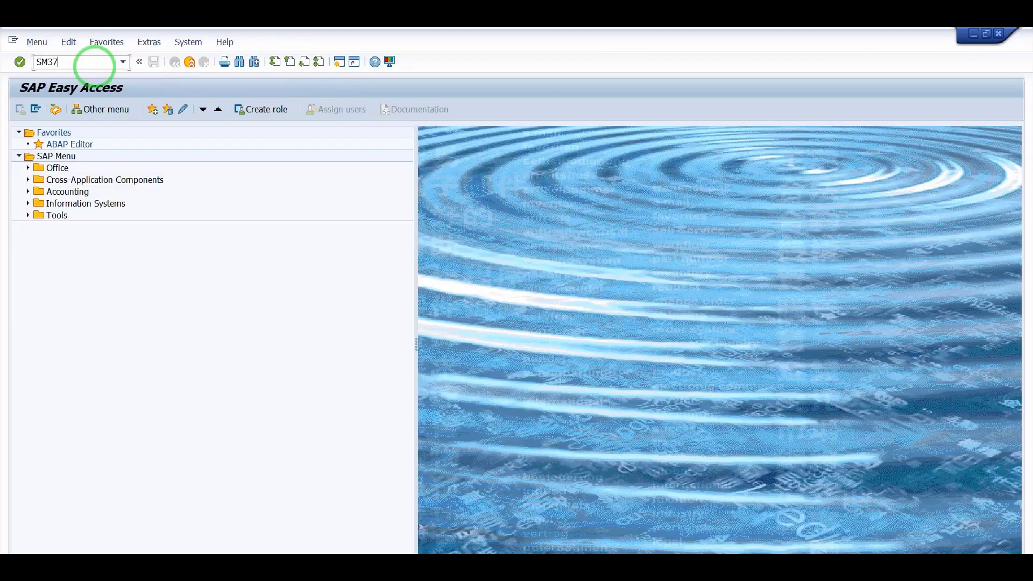
{"action": "key", "text": "Return"}
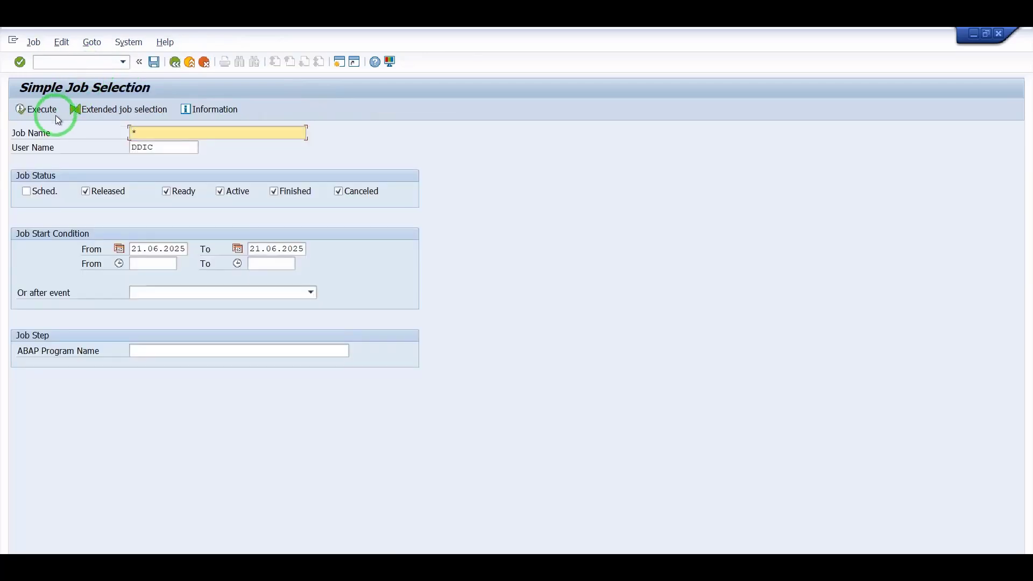
{"action": "left_click", "coordinate": [24, 114]}
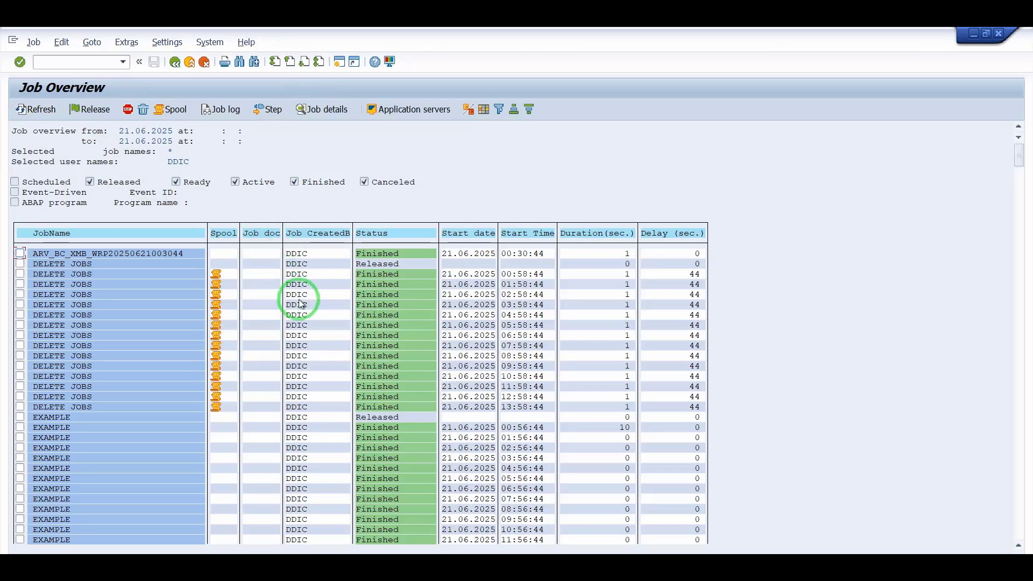
{"action": "left_click", "coordinate": [86, 272]}
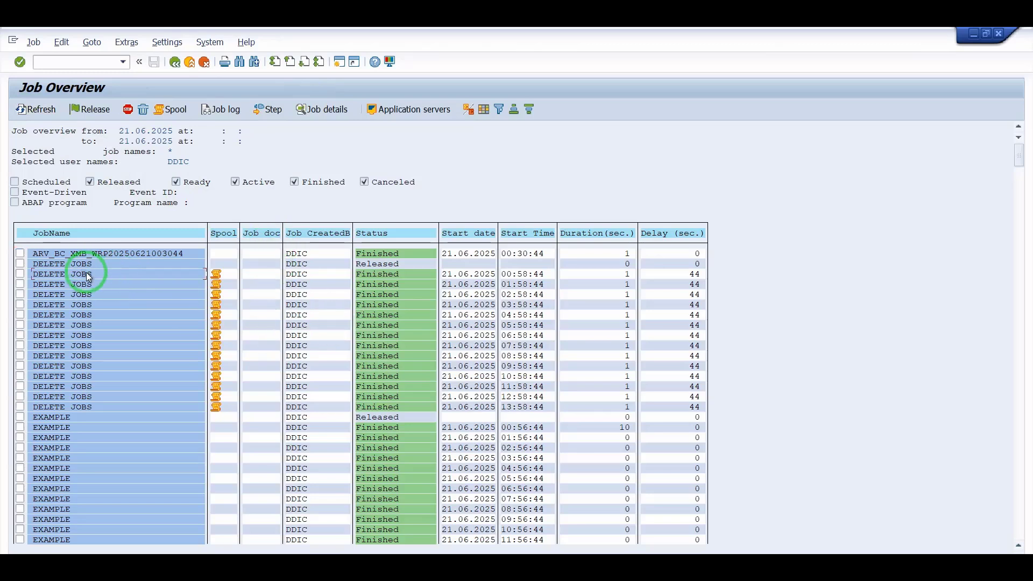
{"action": "left_click", "coordinate": [174, 62]}
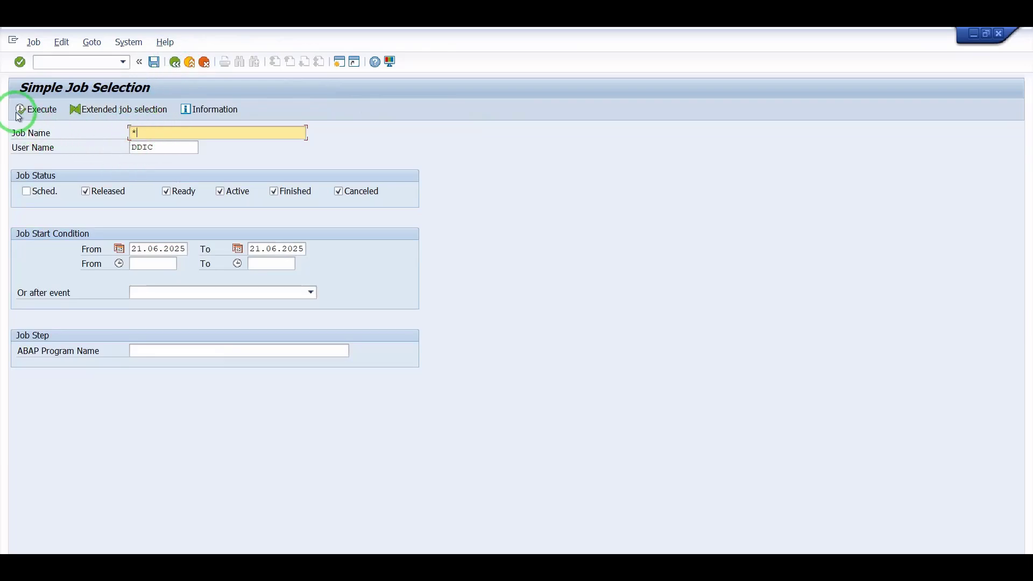
{"action": "left_click", "coordinate": [170, 151]}
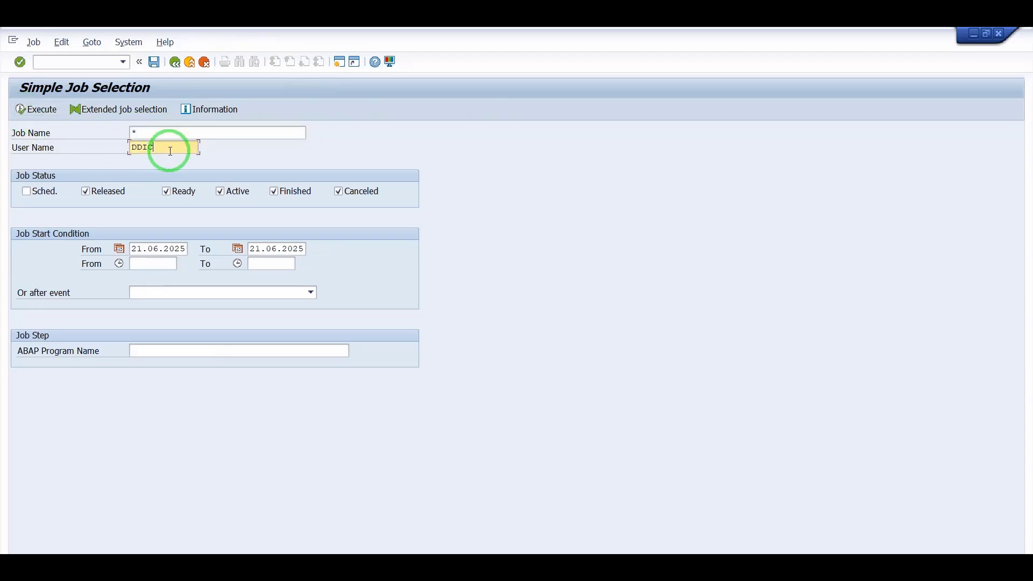
{"action": "left_click", "coordinate": [23, 110]}
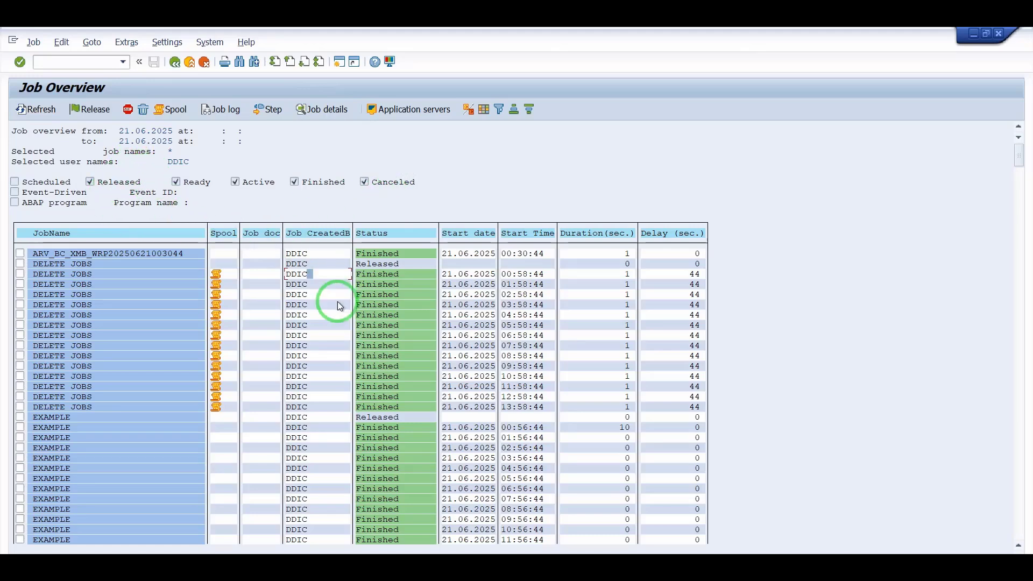
Open the finished DELETE JOBS run started at 00:58:44, read its job log, and return to SAP Easy Access
{"action": "double_click", "coordinate": [349, 274]}
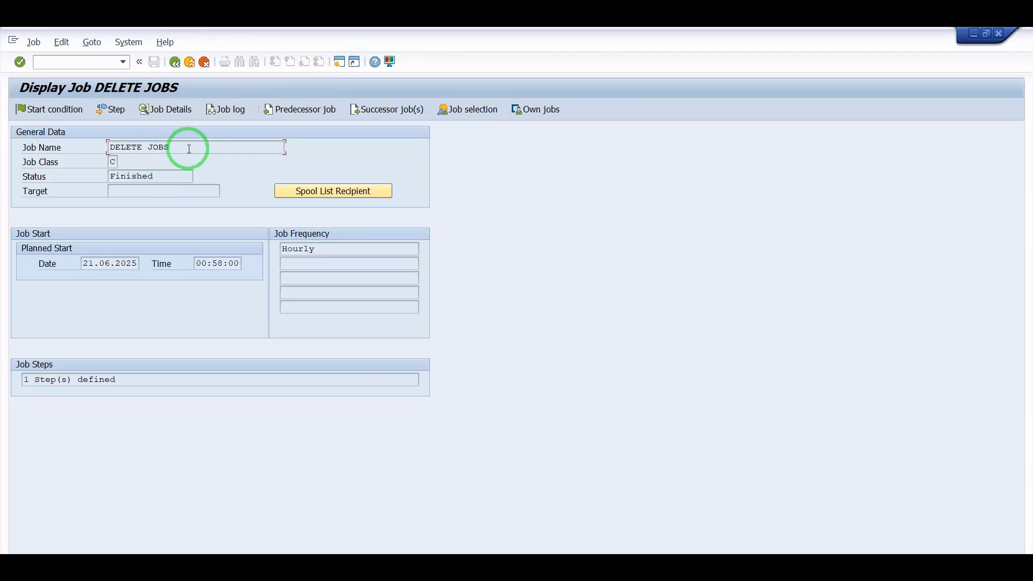
{"action": "left_click", "coordinate": [223, 112]}
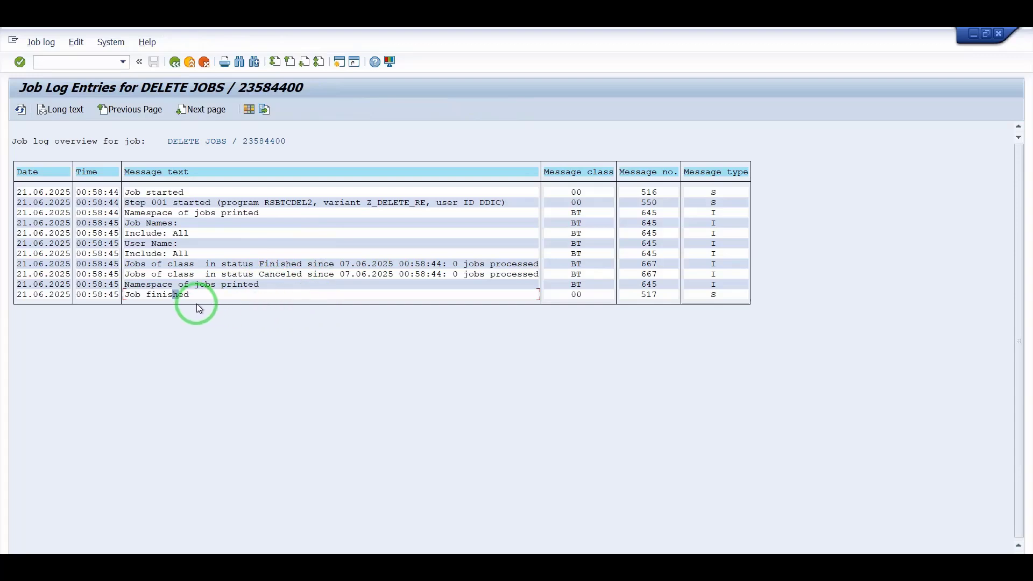
{"action": "left_click", "coordinate": [154, 295]}
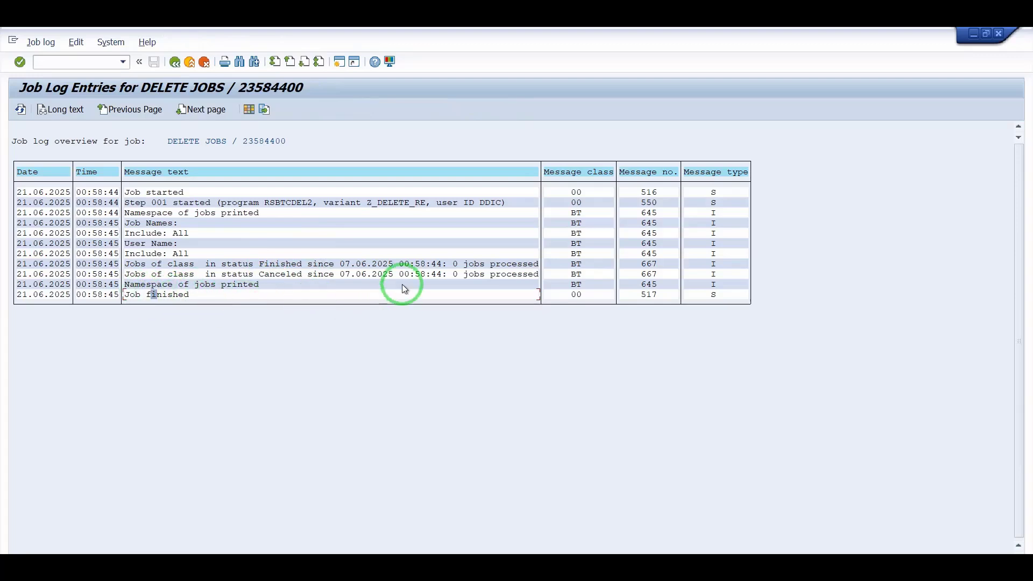
{"action": "left_click", "coordinate": [174, 64]}
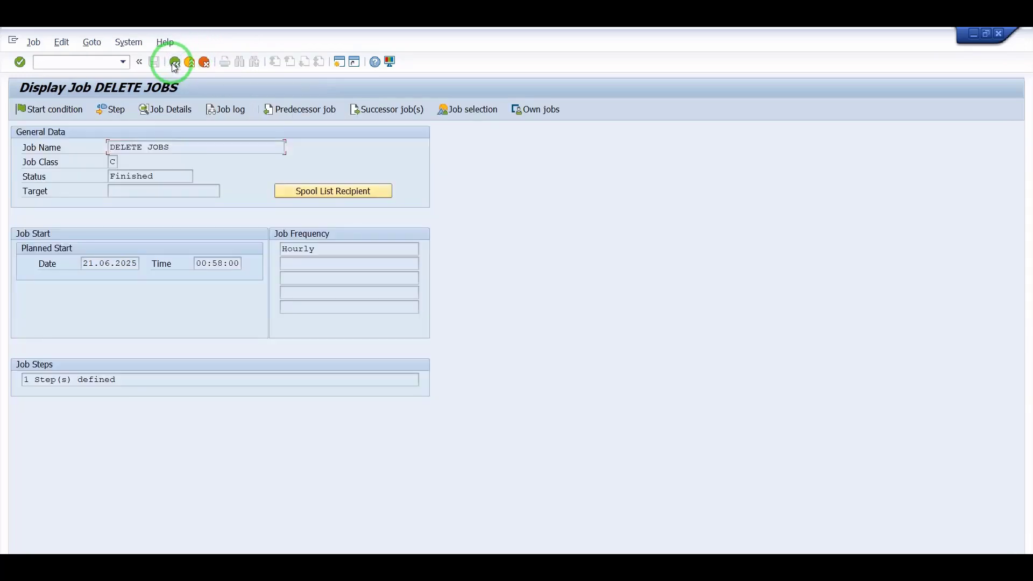
{"action": "left_click", "coordinate": [174, 64]}
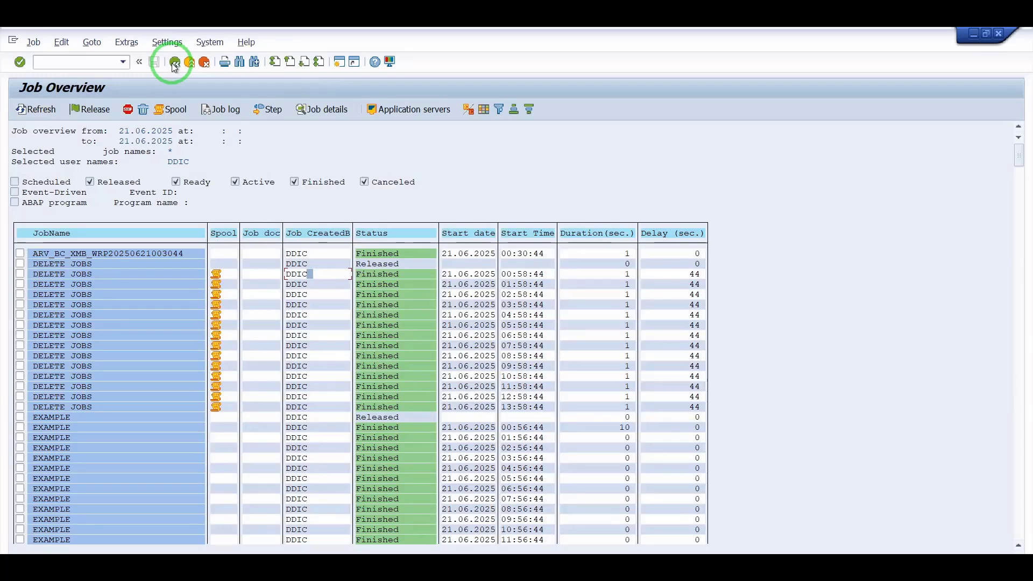
{"action": "left_click", "coordinate": [175, 64]}
{"action": "left_click", "coordinate": [174, 64]}
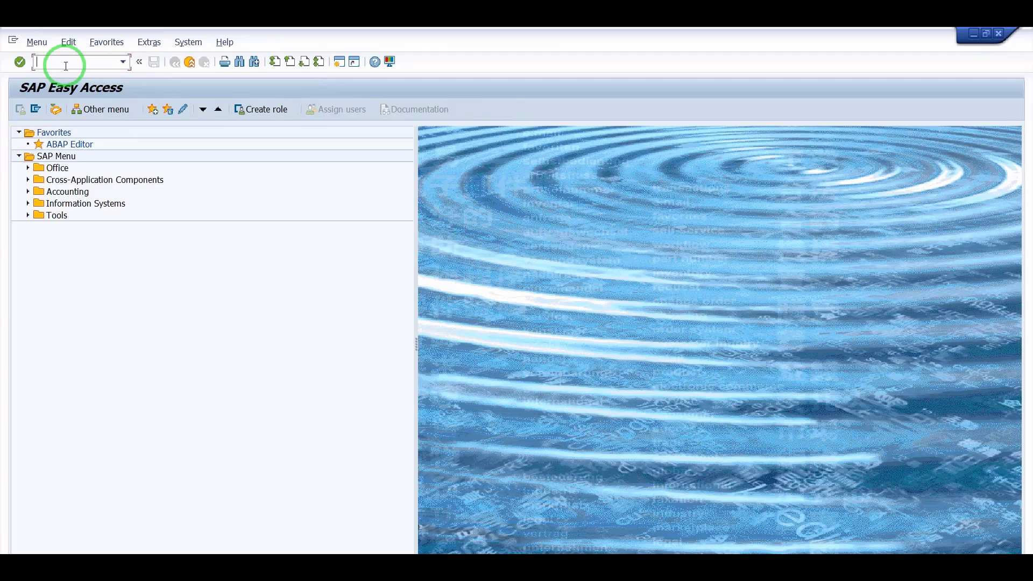
Open the operating system monitor with transaction ST06 and view the CPU and memory snapshots of the instance
{"action": "type", "text": "ST0"}
{"action": "type", "text": "5"}
{"action": "key", "text": "Return"}
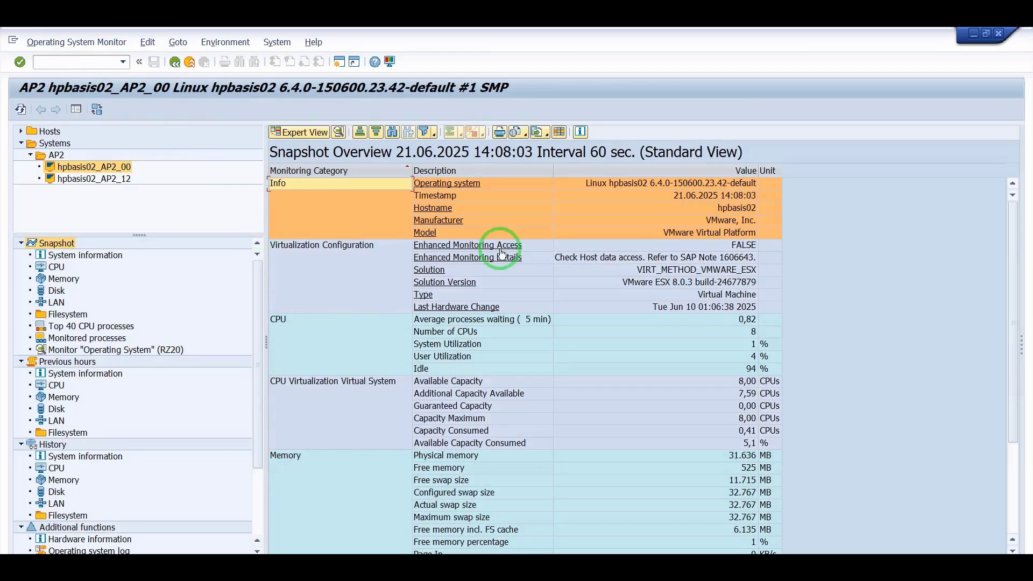
{"action": "left_click", "coordinate": [54, 268]}
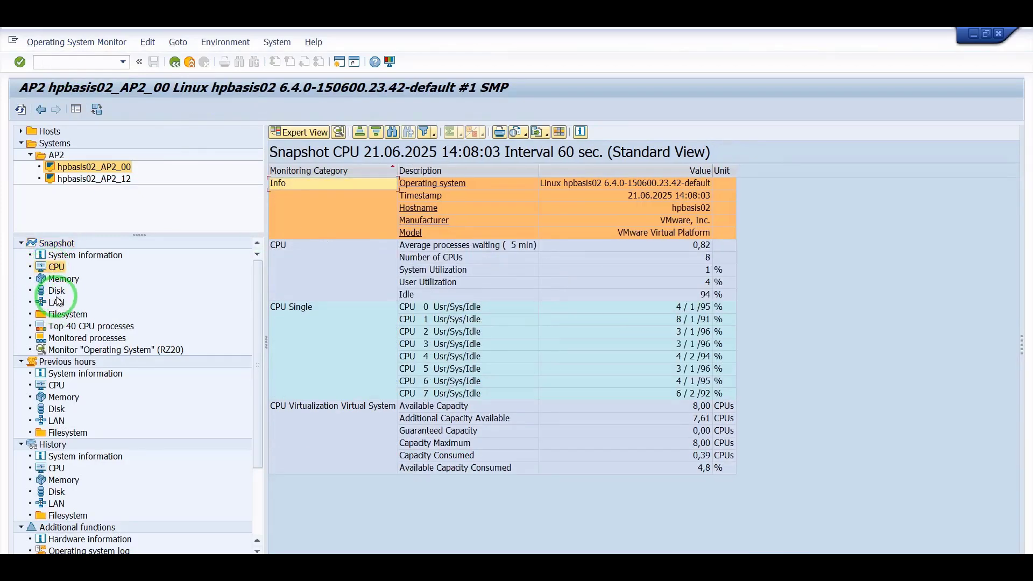
{"action": "left_click", "coordinate": [63, 279]}
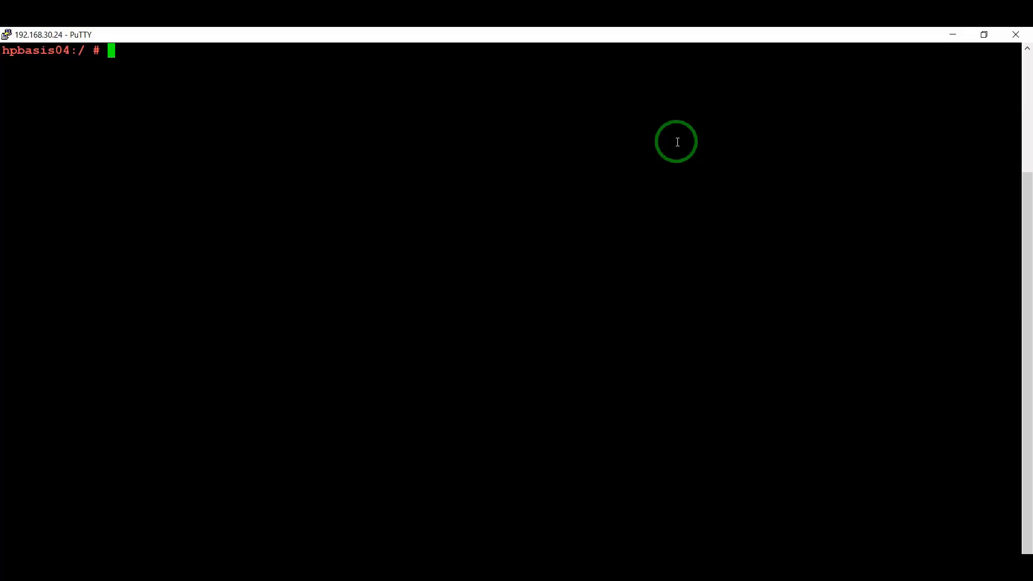
Switch to the PuTTY session and check the host's memory, disk usage and processes with free -g, df -h and top
{"action": "type", "text": "free -g"}
{"action": "key", "text": "Return"}
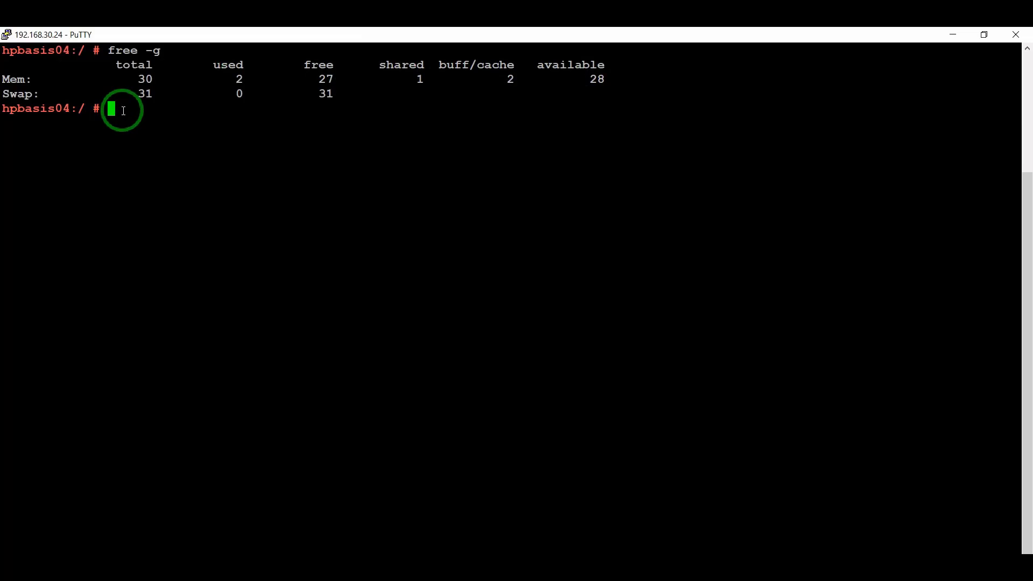
{"action": "type", "text": "df -h"}
{"action": "key", "text": "Return"}
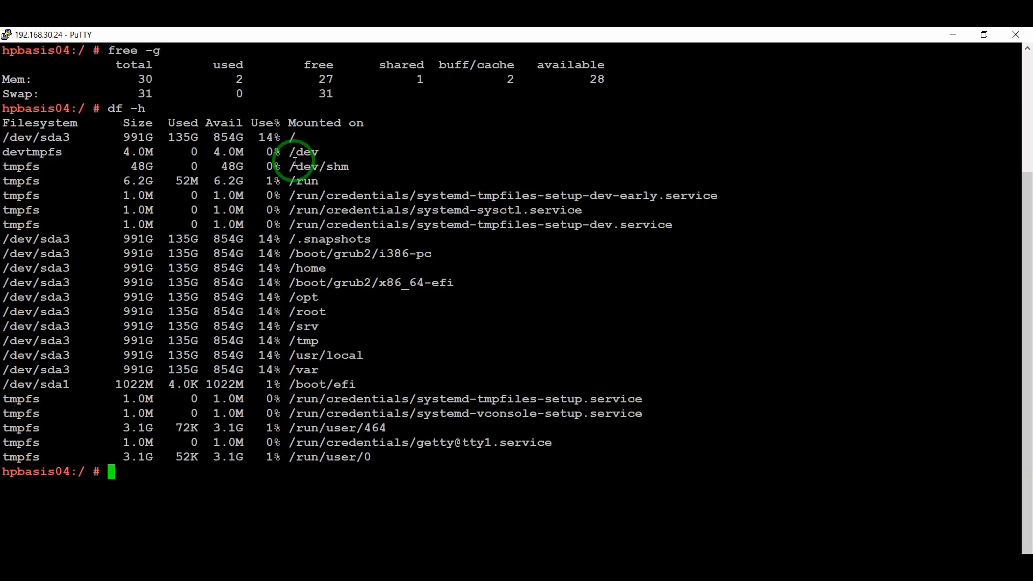
{"action": "type", "text": "top"}
{"action": "key", "text": "Return"}
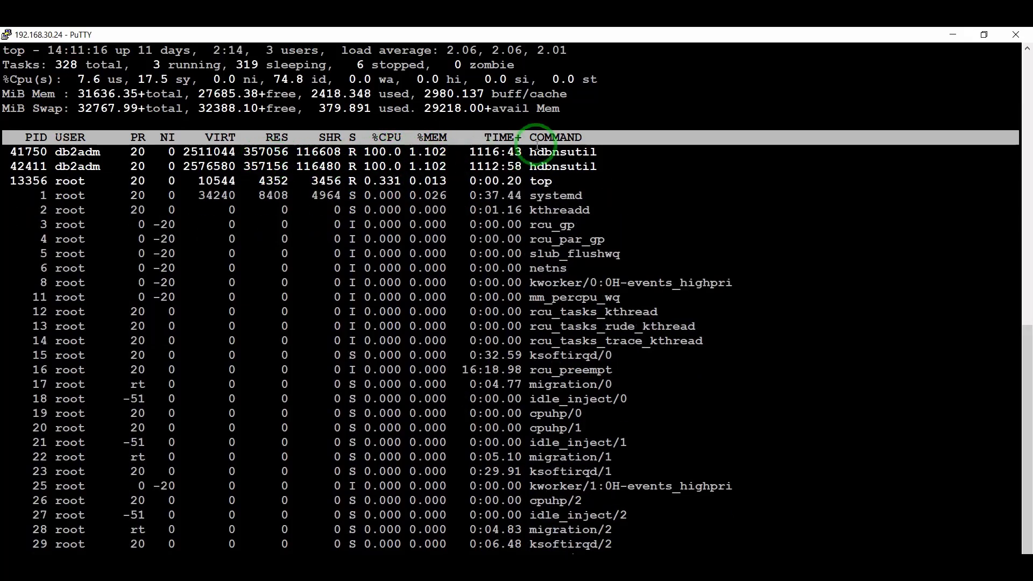
Switch back to SAP, run transaction SM59, and open the AP2 destination under the ABAP connections
{"action": "key", "text": "alt+Tab"}
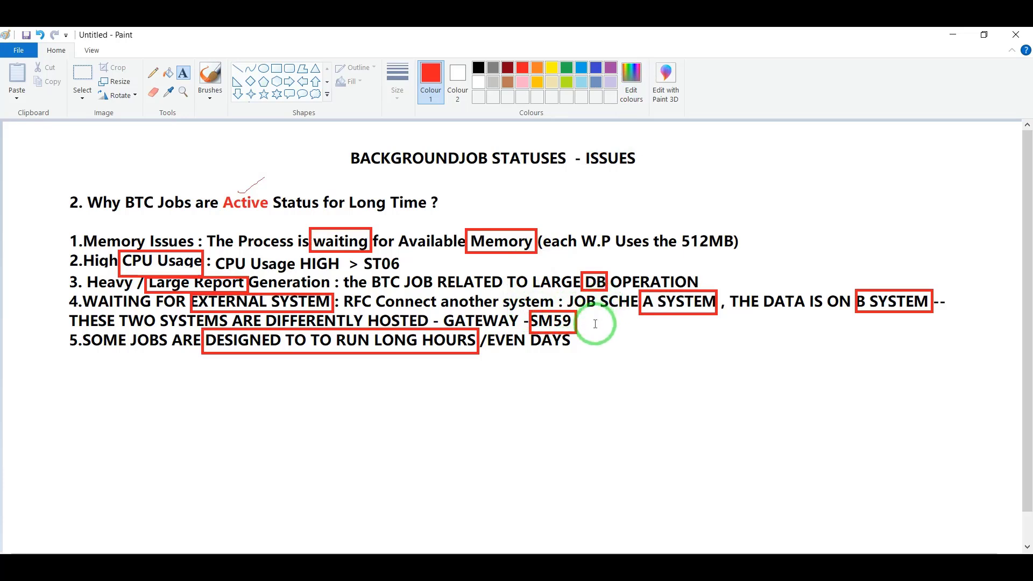
{"action": "key", "text": "alt+Tab"}
{"action": "type", "text": "s"}
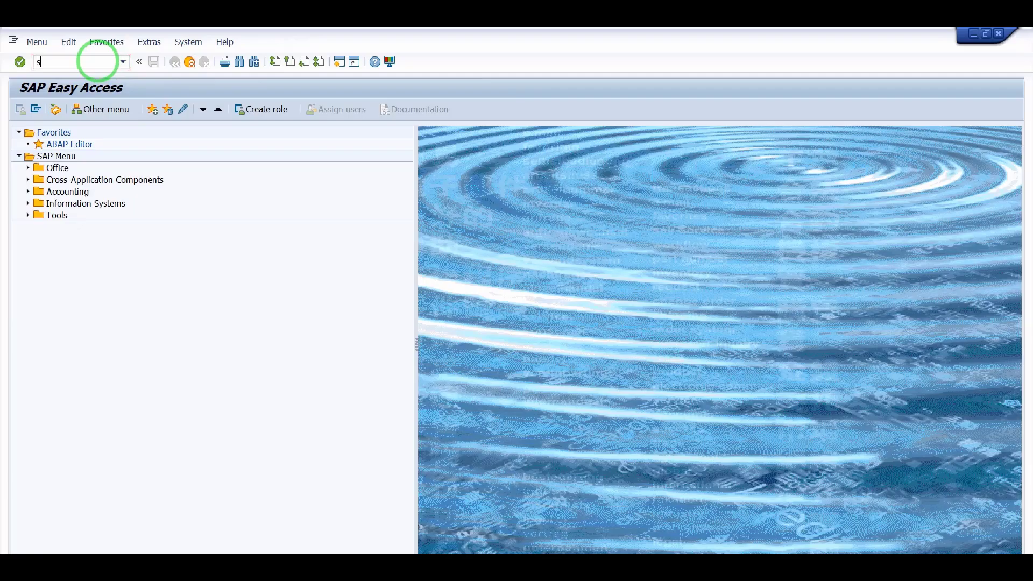
{"action": "type", "text": "m59"}
{"action": "key", "text": "Return"}
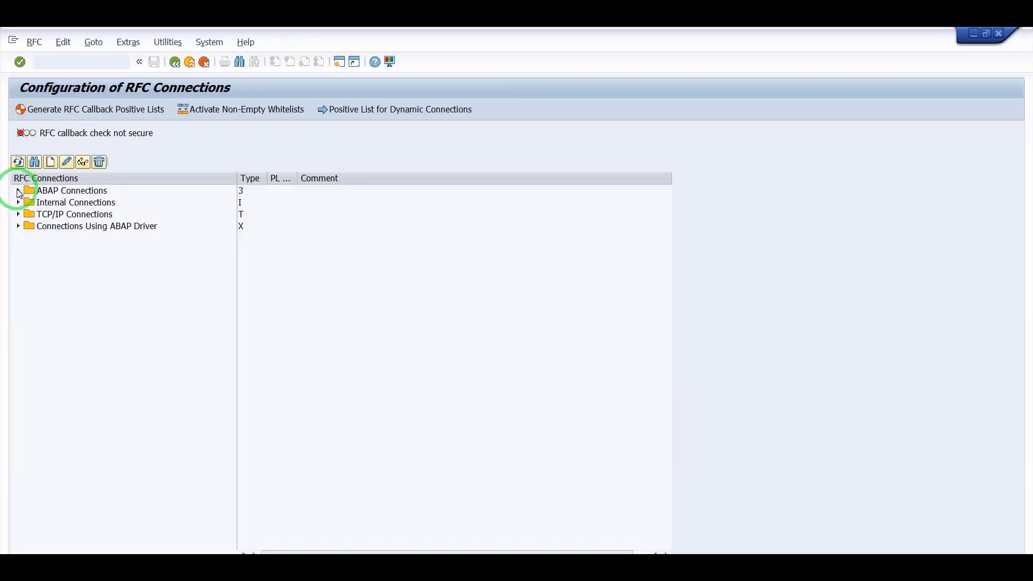
{"action": "left_click", "coordinate": [17, 191]}
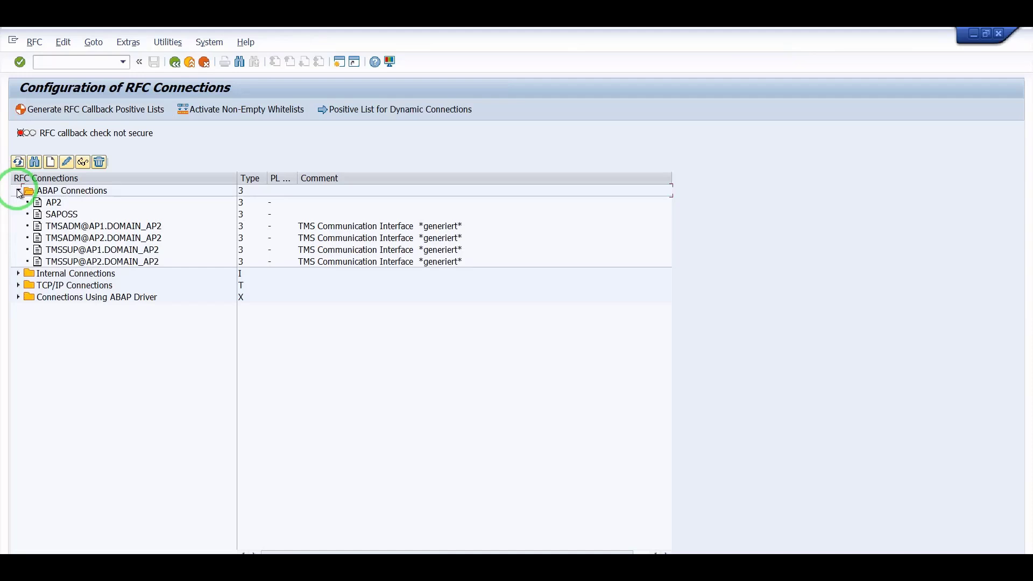
{"action": "left_click", "coordinate": [52, 205]}
{"action": "double_click", "coordinate": [52, 205]}
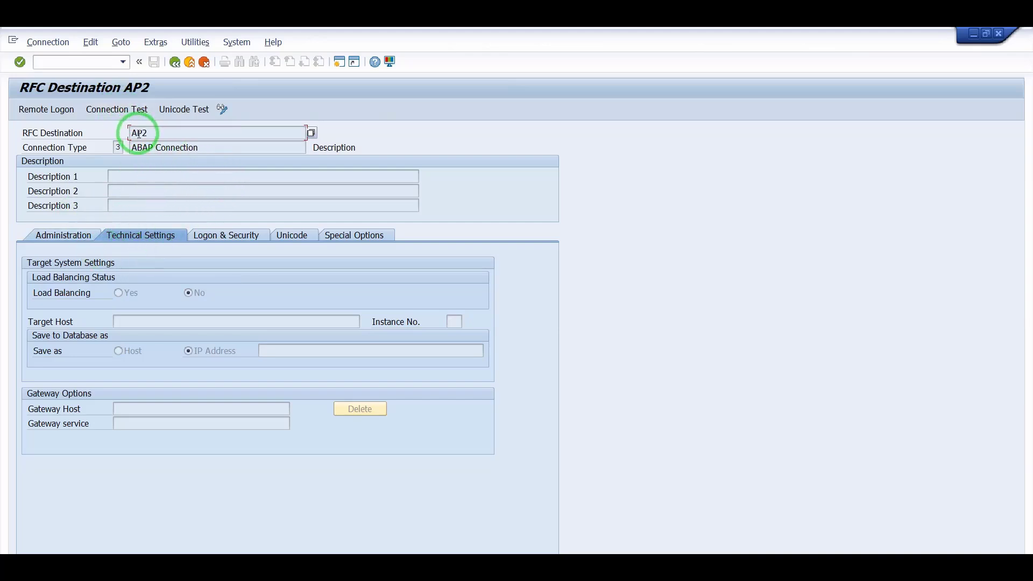
Run the connection test for the AP2 destination twice and return to its settings
{"action": "left_click", "coordinate": [133, 108]}
{"action": "left_click", "coordinate": [127, 108]}
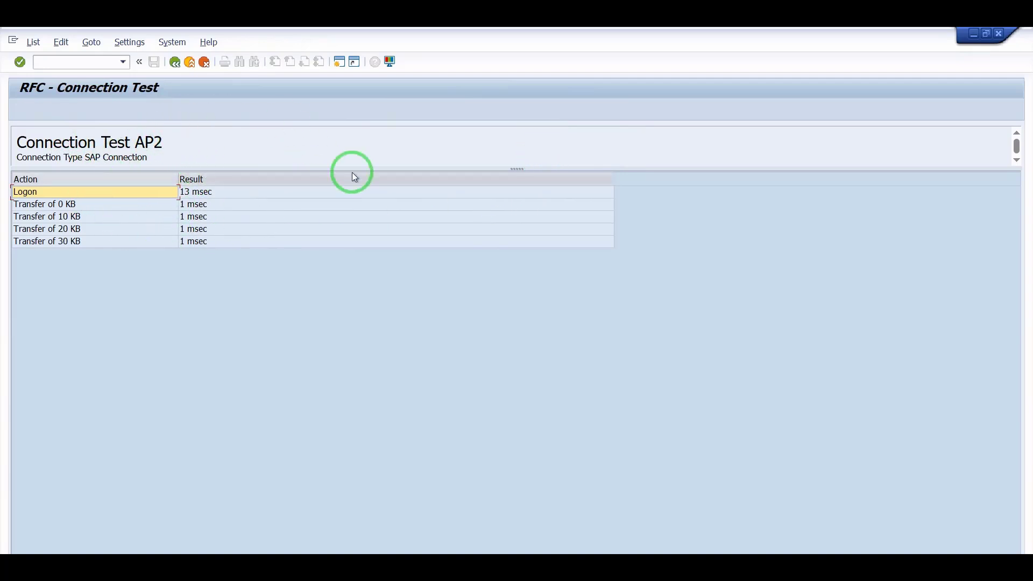
{"action": "key", "text": "F3"}
{"action": "left_click", "coordinate": [113, 113]}
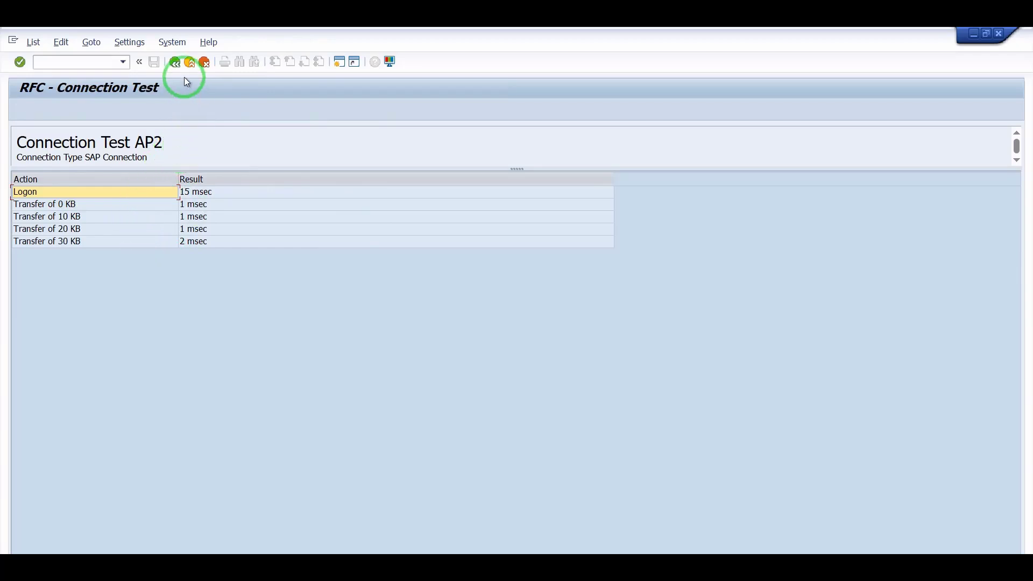
{"action": "left_click", "coordinate": [174, 63]}
Review the AP2 destination's administration, technical, and logon and security settings, and switch it to change mode
{"action": "left_click", "coordinate": [65, 235]}
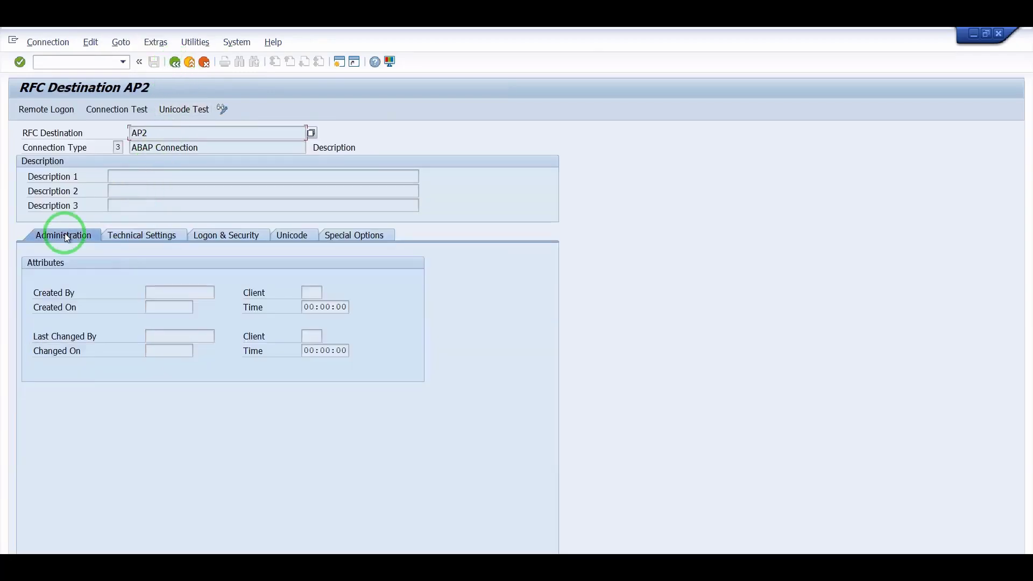
{"action": "left_click", "coordinate": [138, 237]}
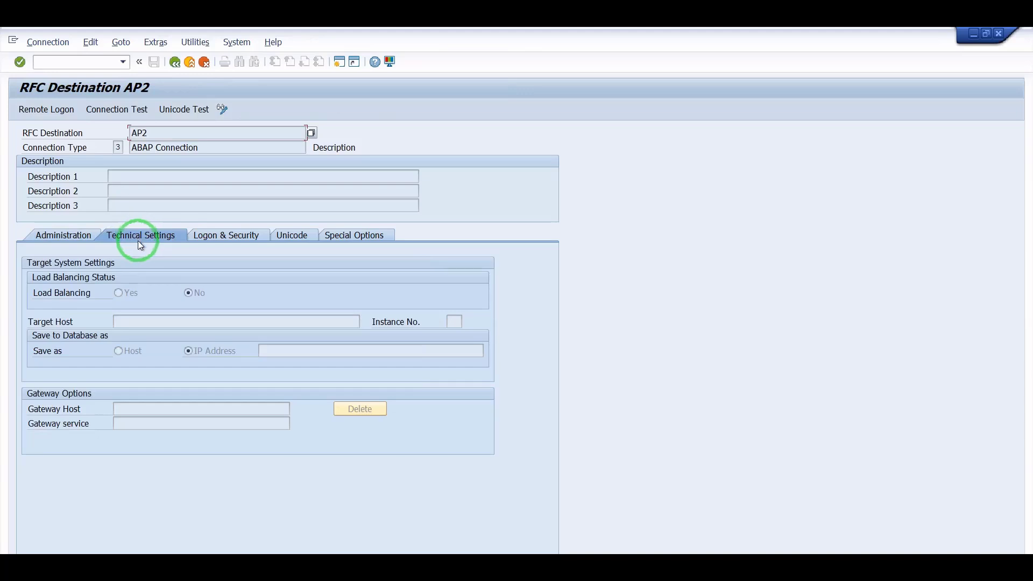
{"action": "left_click", "coordinate": [158, 325]}
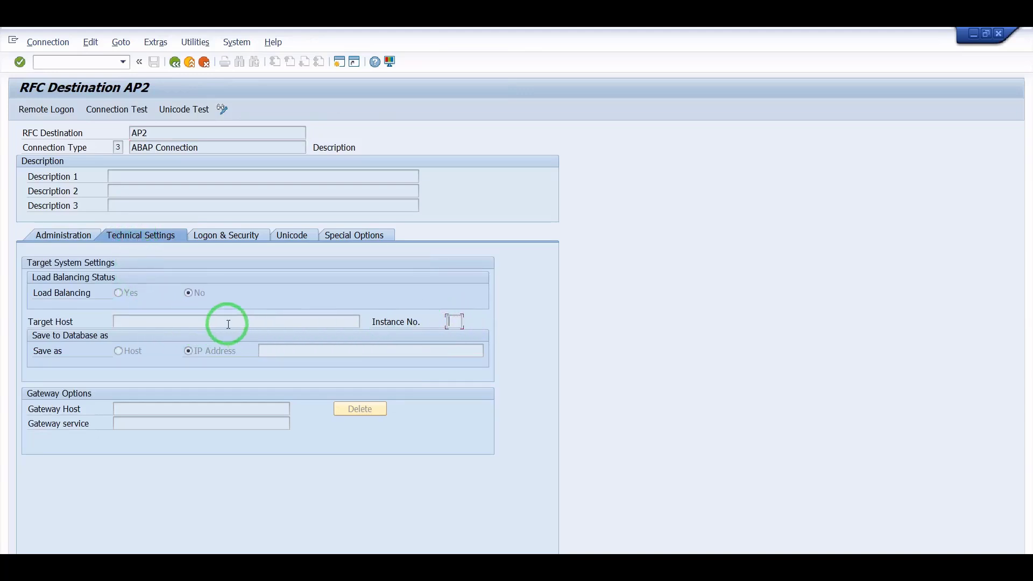
{"action": "left_click", "coordinate": [226, 235]}
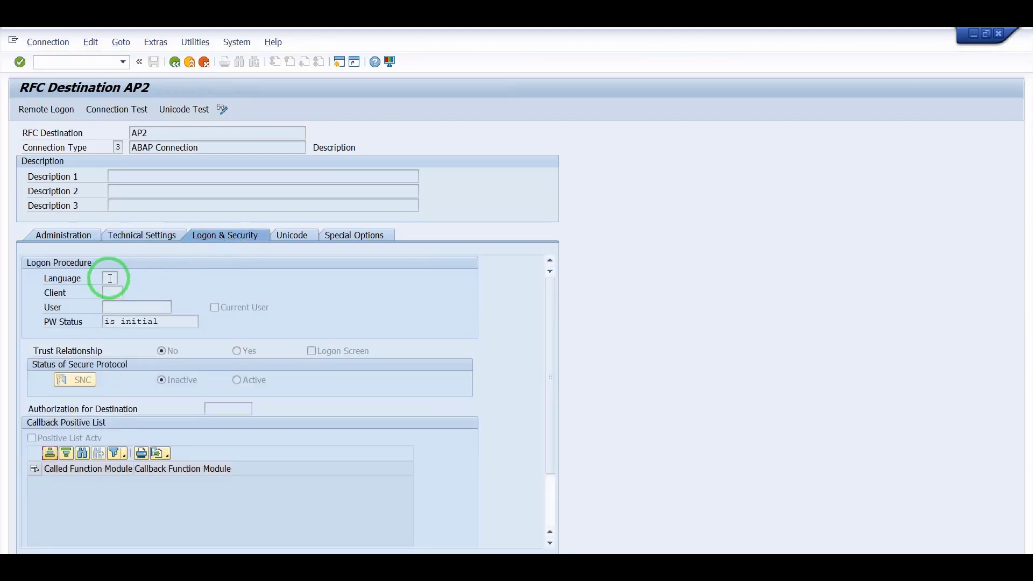
{"action": "left_click", "coordinate": [110, 293]}
{"action": "left_click", "coordinate": [114, 308]}
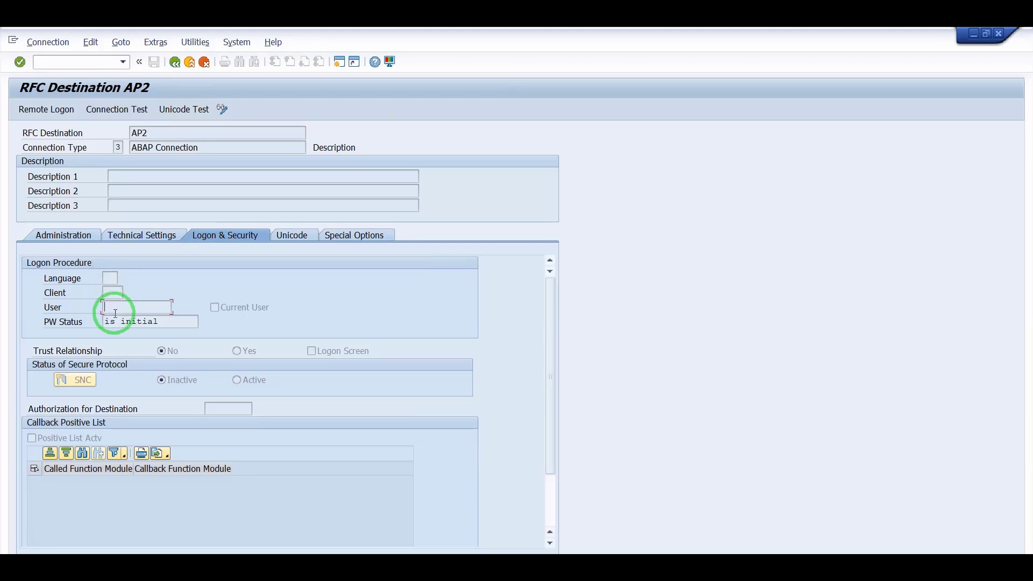
{"action": "left_click", "coordinate": [146, 324]}
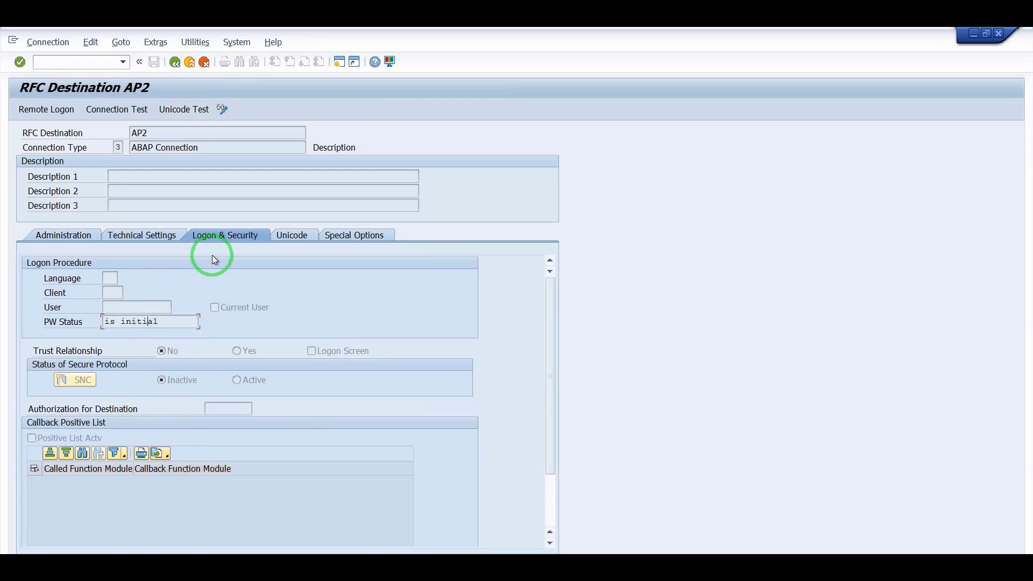
{"action": "left_click", "coordinate": [220, 110]}
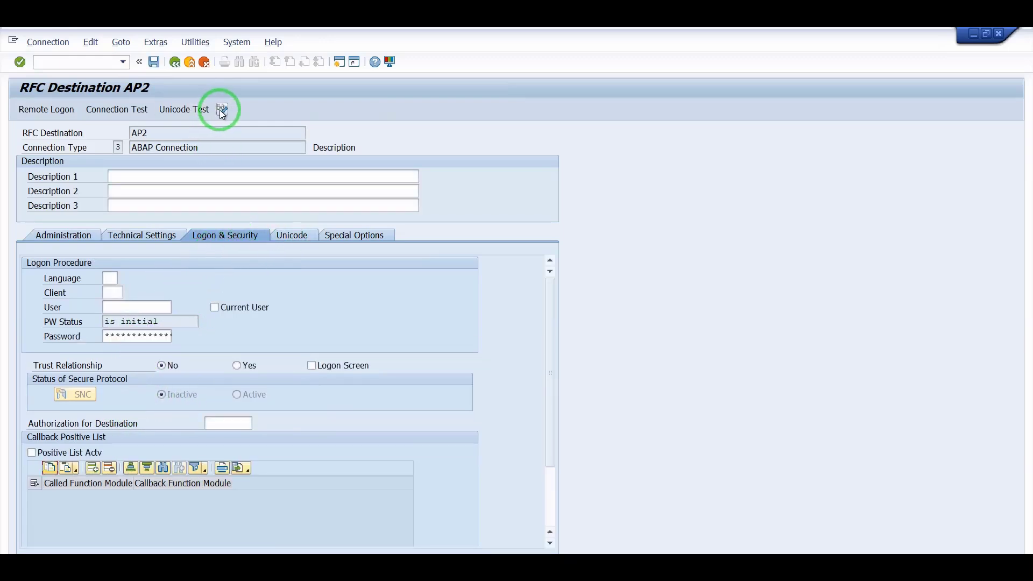
Run the authorization test for the AP2 destination and return to its settings
{"action": "left_click", "coordinate": [195, 42]}
{"action": "mouse_move", "coordinate": [279, 56]}
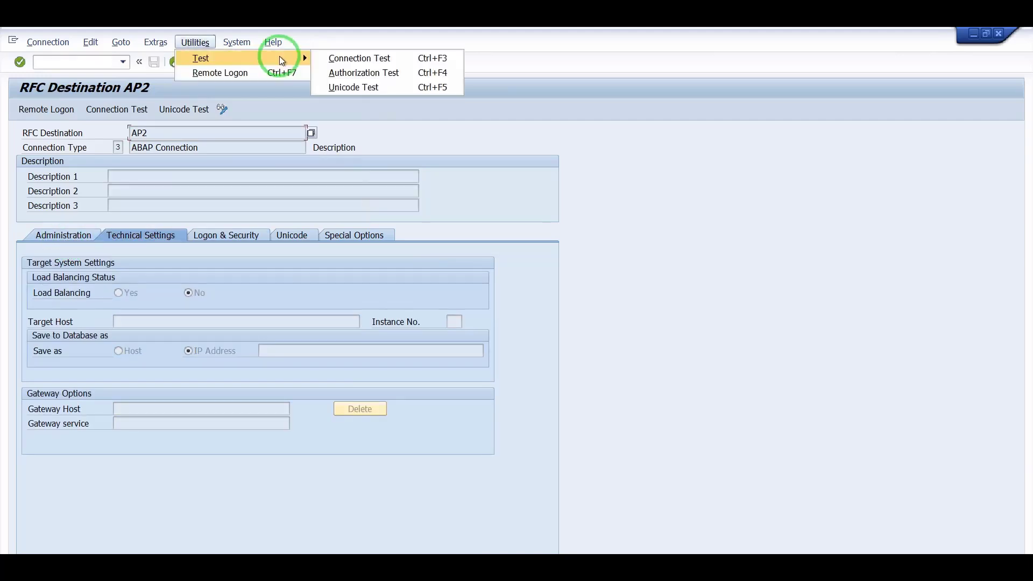
{"action": "left_click", "coordinate": [353, 76]}
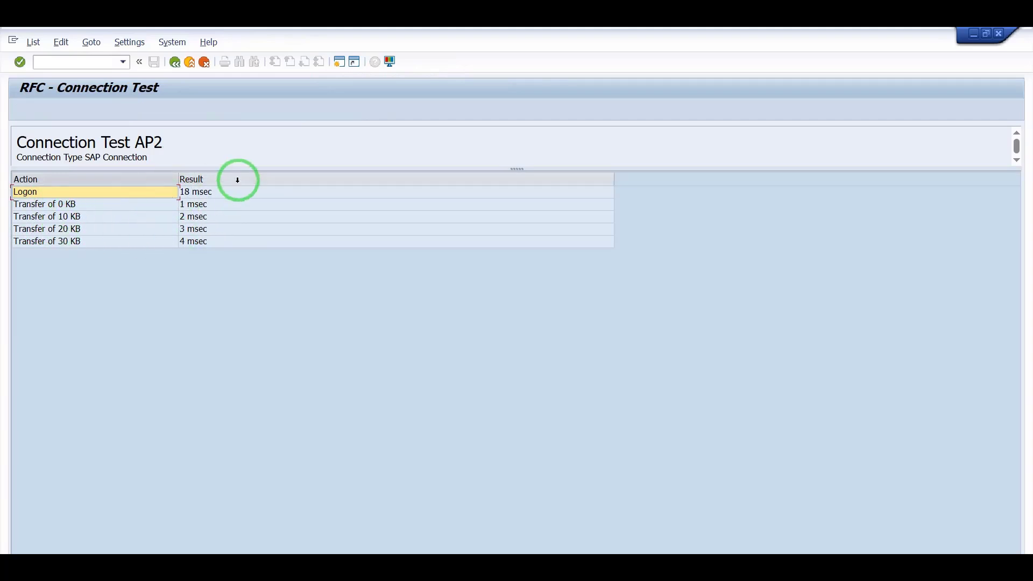
{"action": "left_click", "coordinate": [175, 62]}
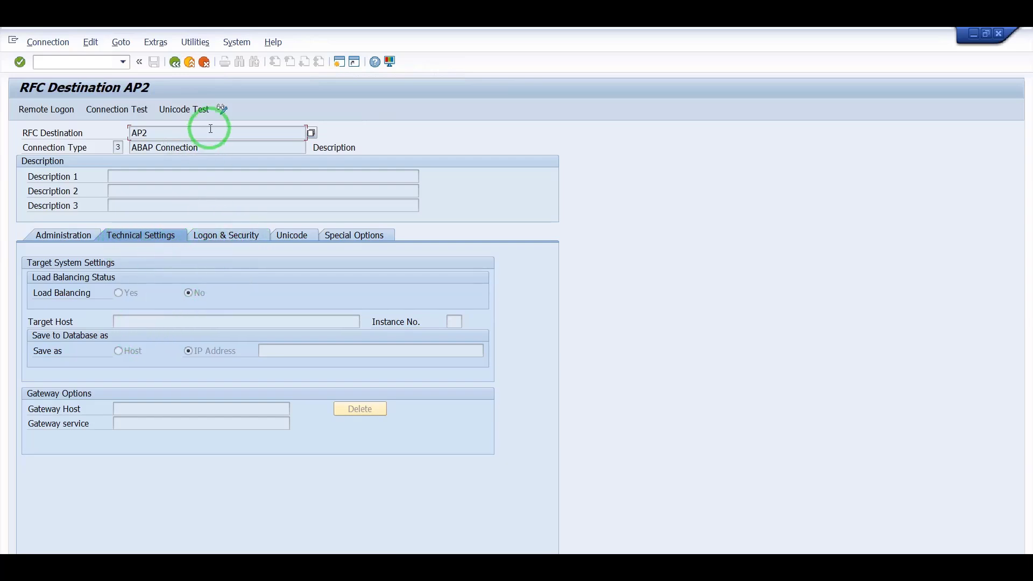
{"action": "left_click", "coordinate": [223, 109]}
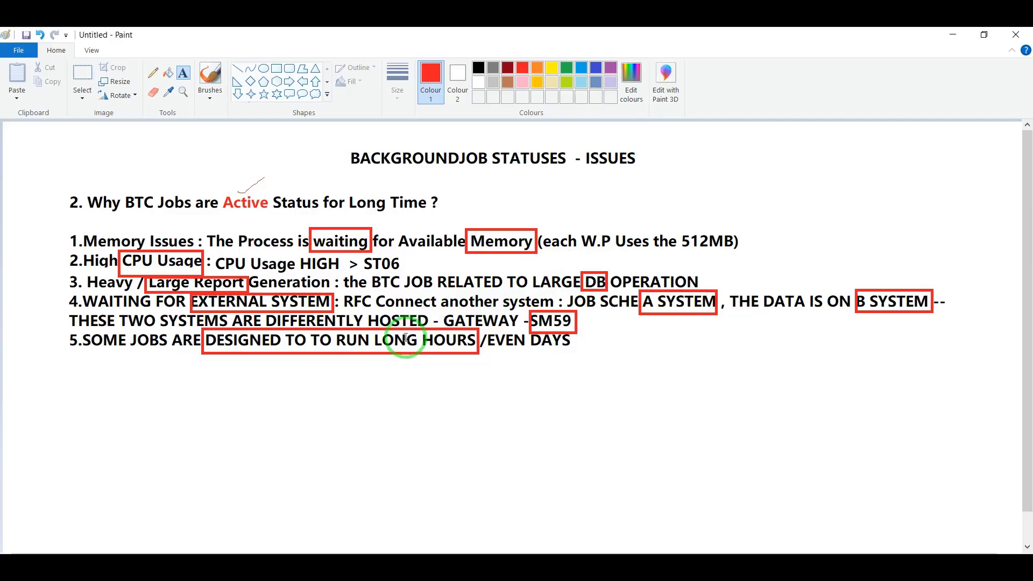